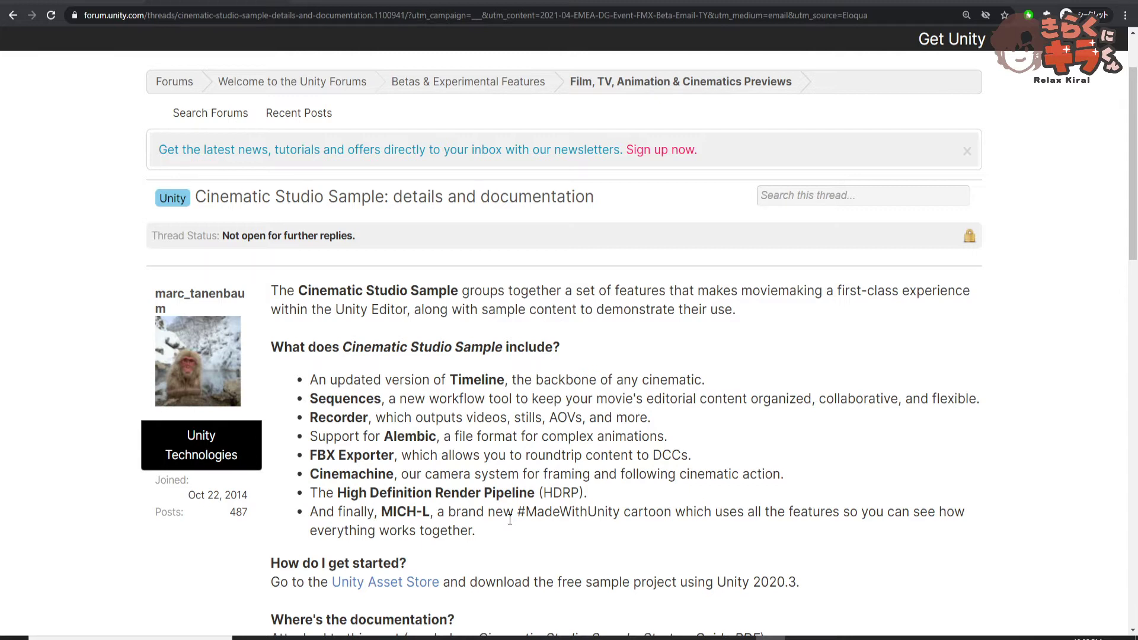
Read the Cinematic Studio Sample forum thread and switch to the sample's Unity Asset Store page
{"action": "scroll", "coordinate": [510, 519], "scroll_direction": "down", "scroll_amount": 7}
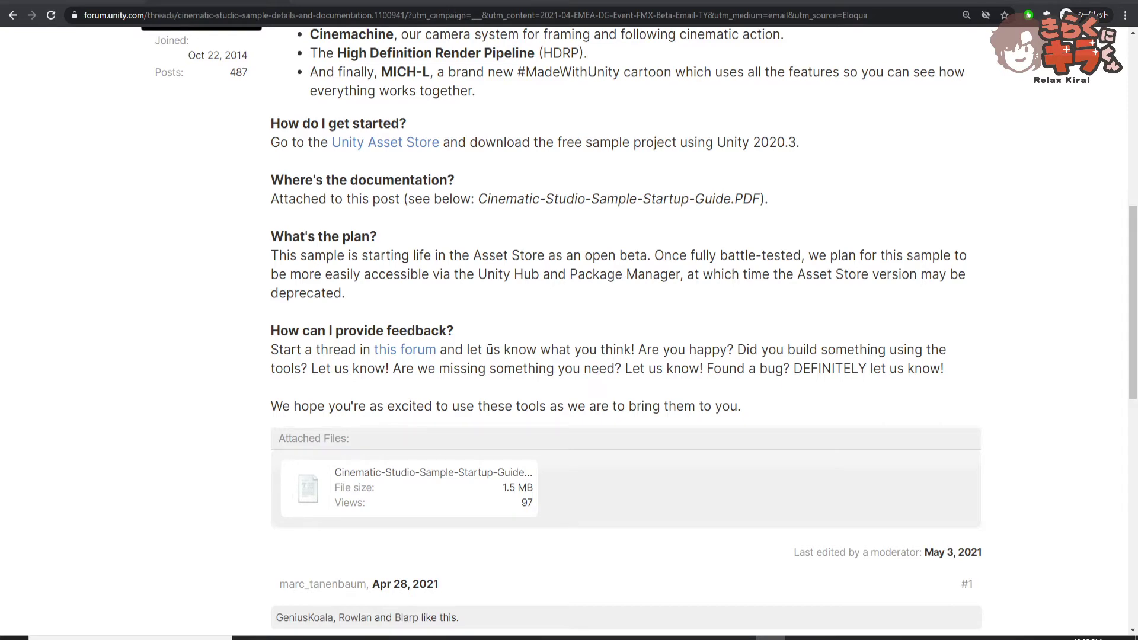
{"action": "scroll", "coordinate": [489, 349], "scroll_direction": "up", "scroll_amount": 6}
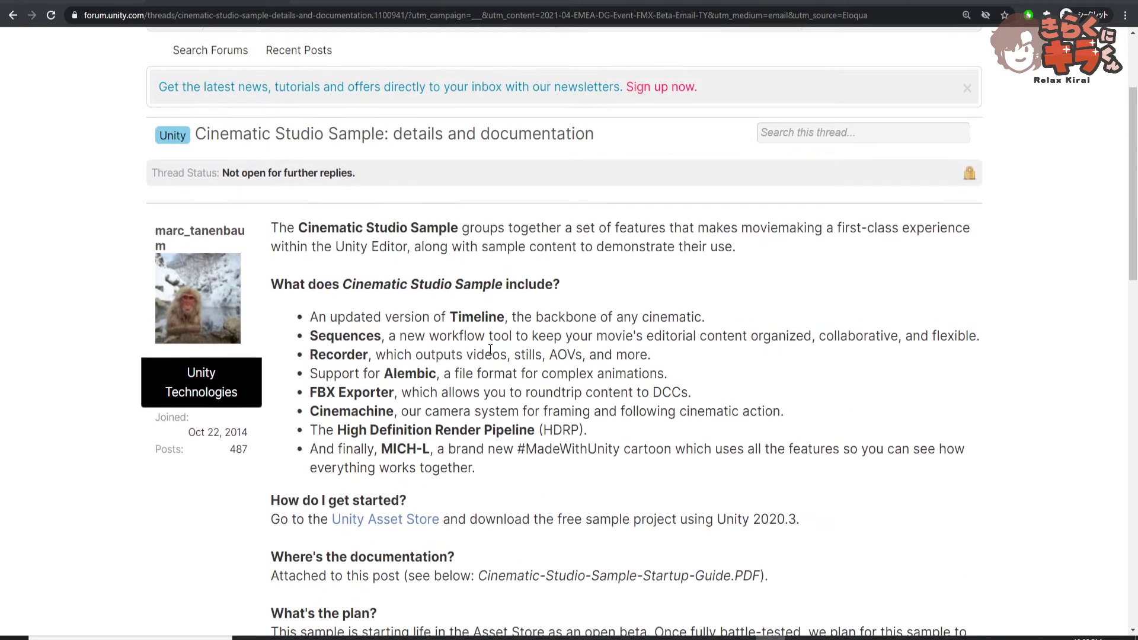
{"action": "scroll", "coordinate": [490, 349], "scroll_direction": "up", "scroll_amount": 3}
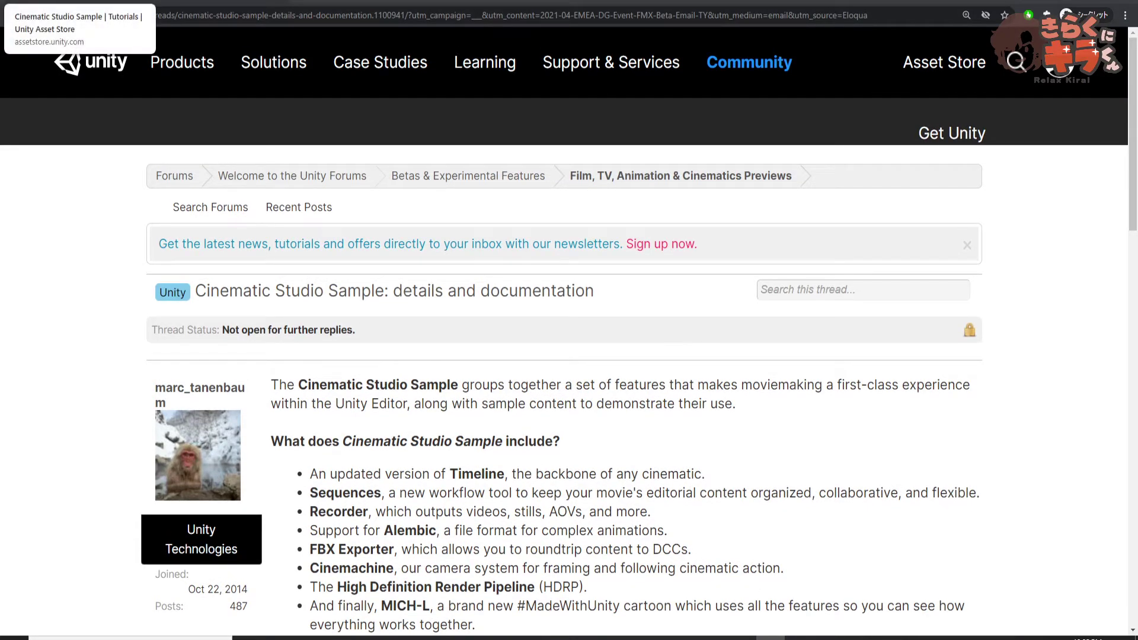
{"action": "left_click", "coordinate": [77, 2]}
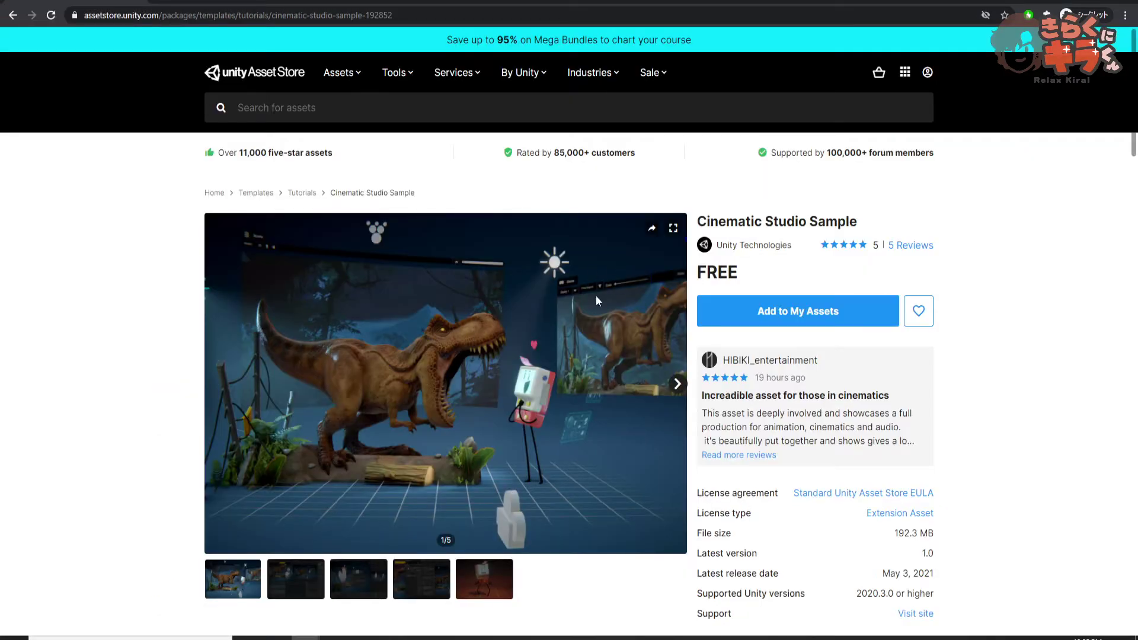
Check the installed Unity versions in Unity Hub and return to the Cinematic Studio Sample store page
{"action": "left_click", "coordinate": [705, 635]}
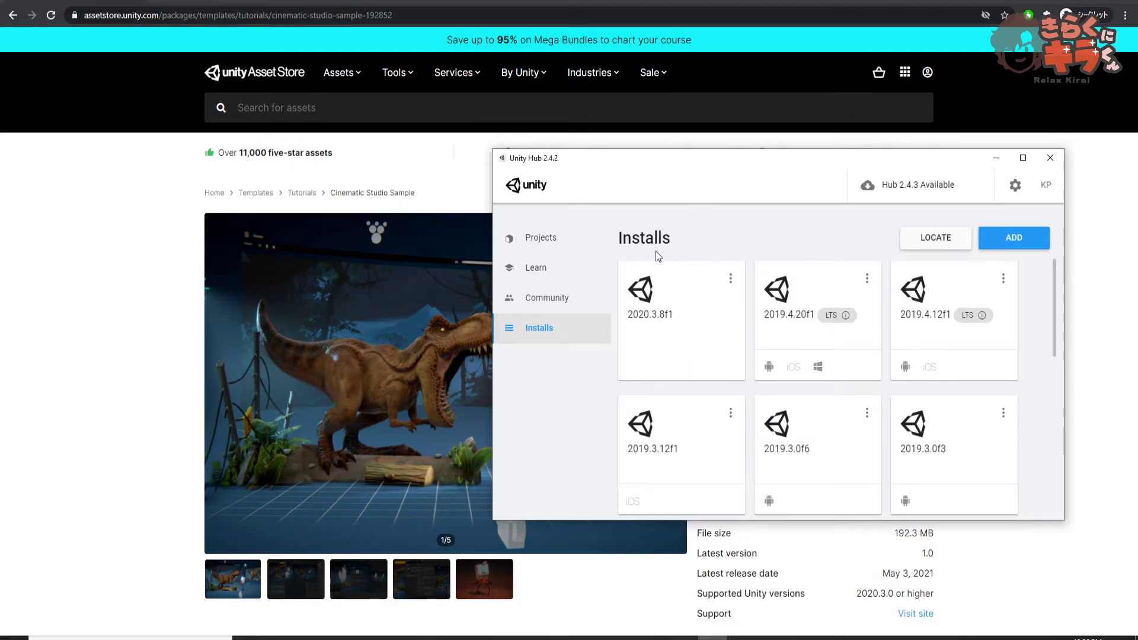
{"action": "left_click", "coordinate": [272, 224]}
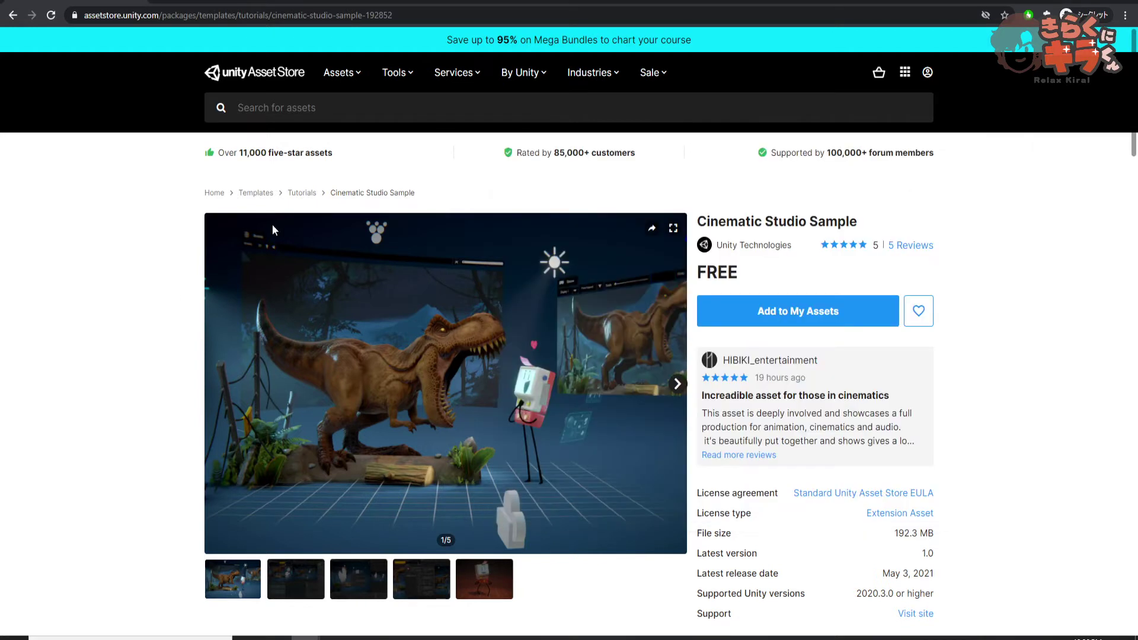
{"action": "left_click", "coordinate": [770, 313]}
{"action": "left_click", "coordinate": [752, 316]}
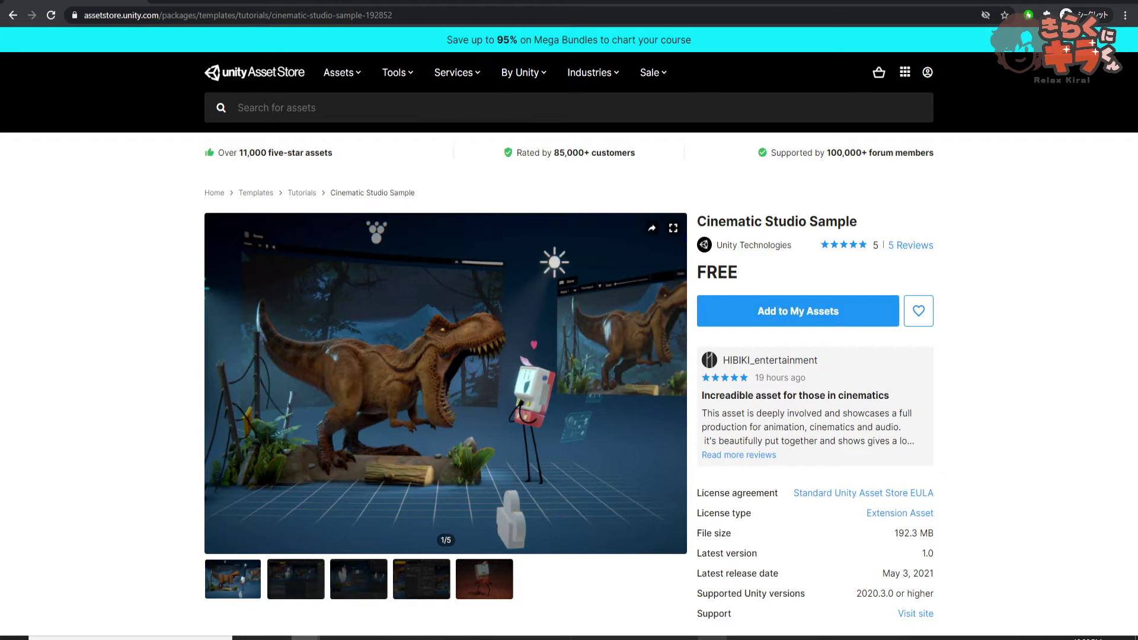
Switch to Unity Hub, examine the Unity releases offered for installation, and leave without adding one
{"action": "left_click", "coordinate": [716, 637]}
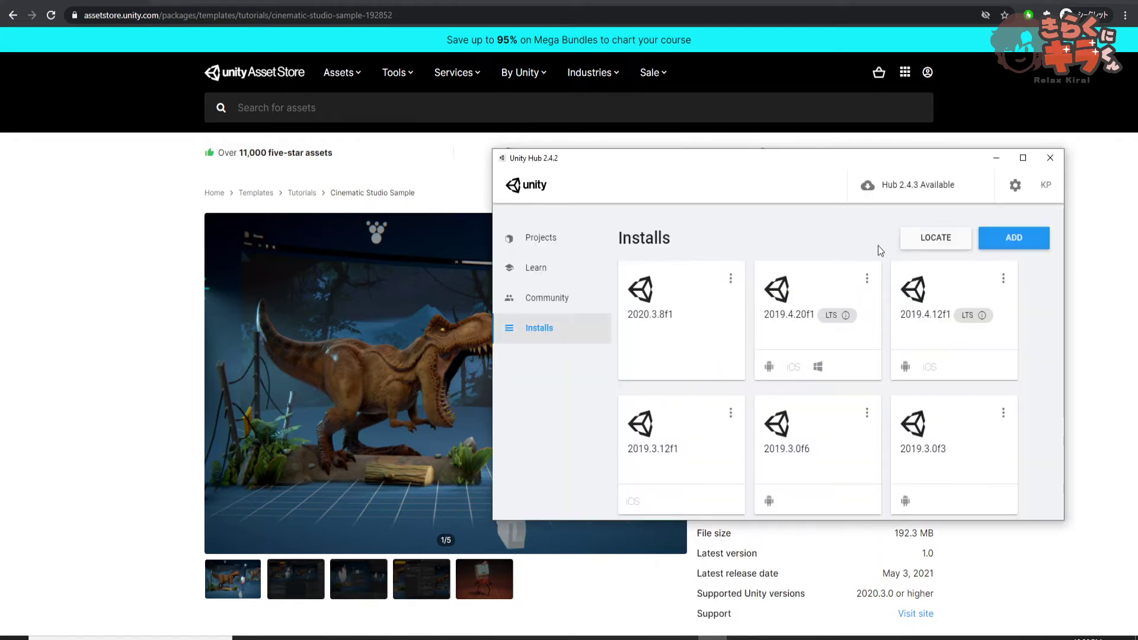
{"action": "left_click", "coordinate": [1010, 239]}
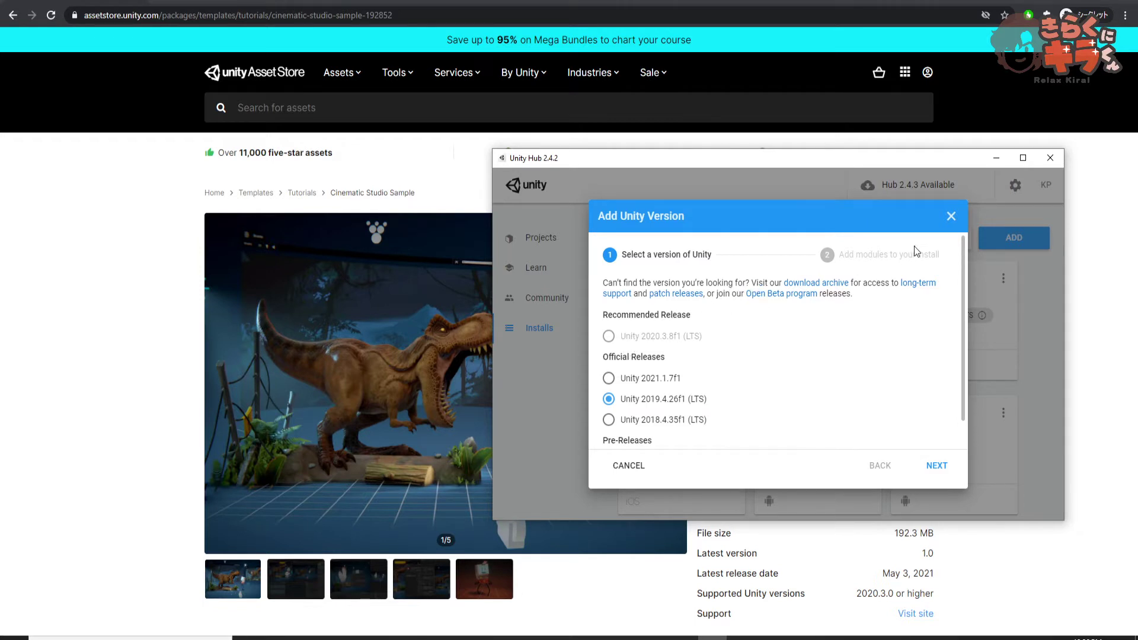
{"action": "left_click", "coordinate": [949, 217]}
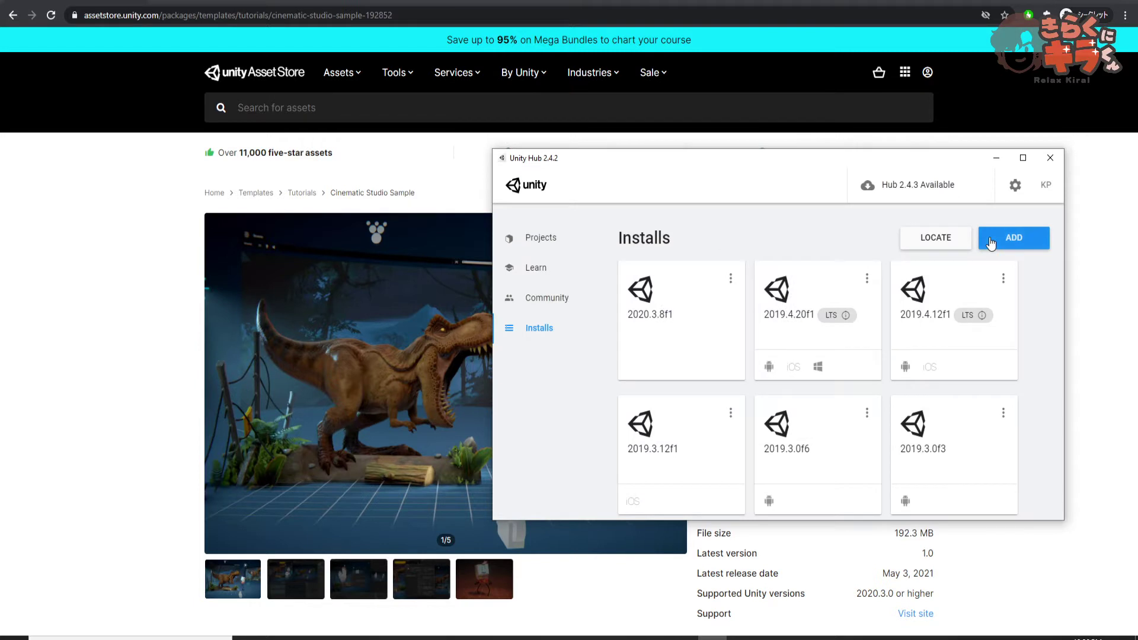
{"action": "left_click", "coordinate": [990, 237]}
{"action": "scroll", "coordinate": [646, 415], "scroll_direction": "down", "scroll_amount": 1}
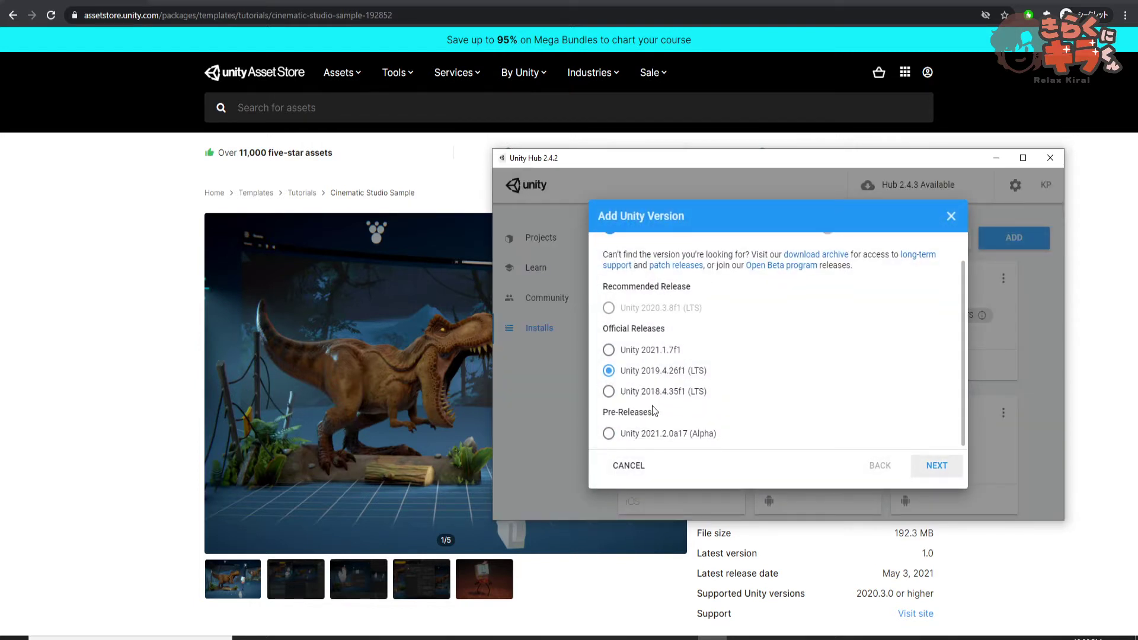
{"action": "scroll", "coordinate": [616, 367], "scroll_direction": "up", "scroll_amount": 1}
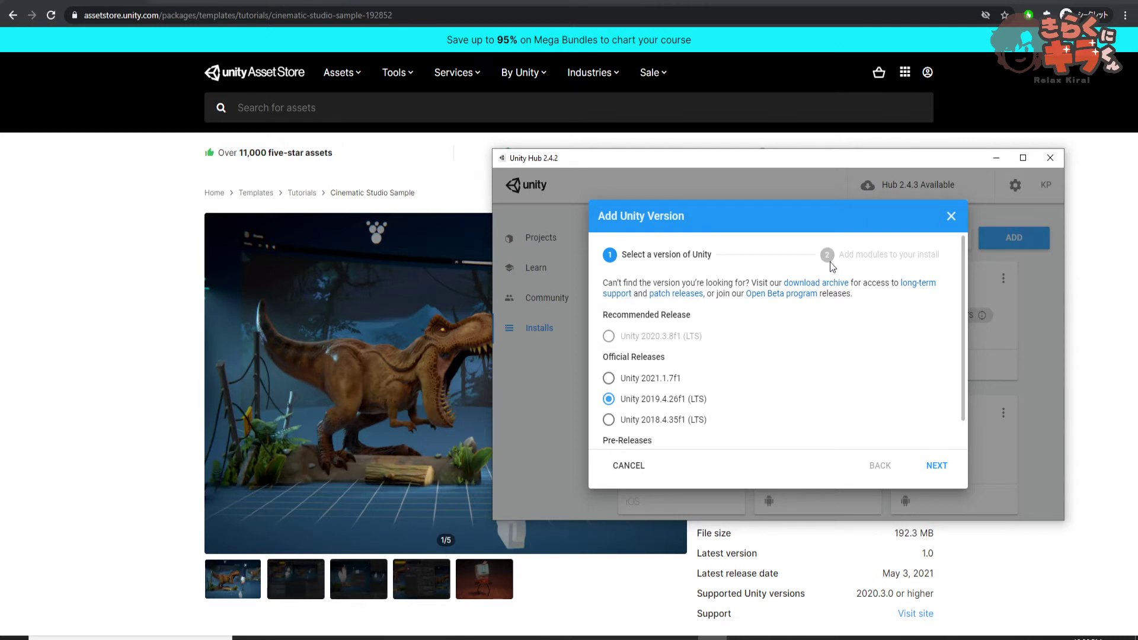
{"action": "left_click", "coordinate": [638, 473]}
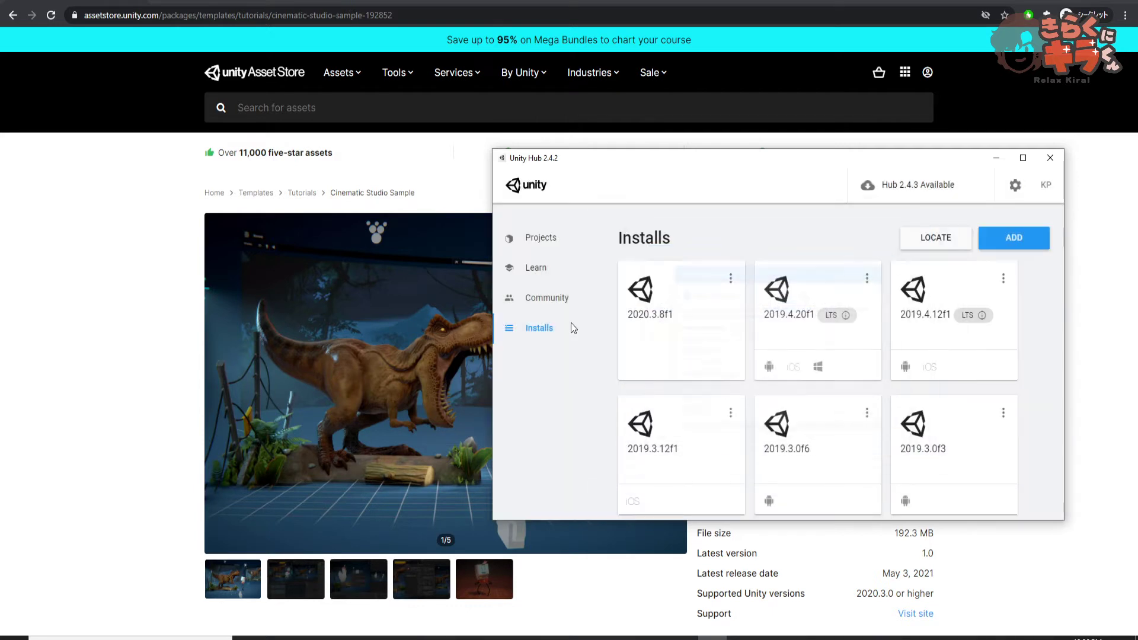
Start a new project with Unity 2020.3.8f1 and choose the High Definition RP template
{"action": "left_click", "coordinate": [561, 237]}
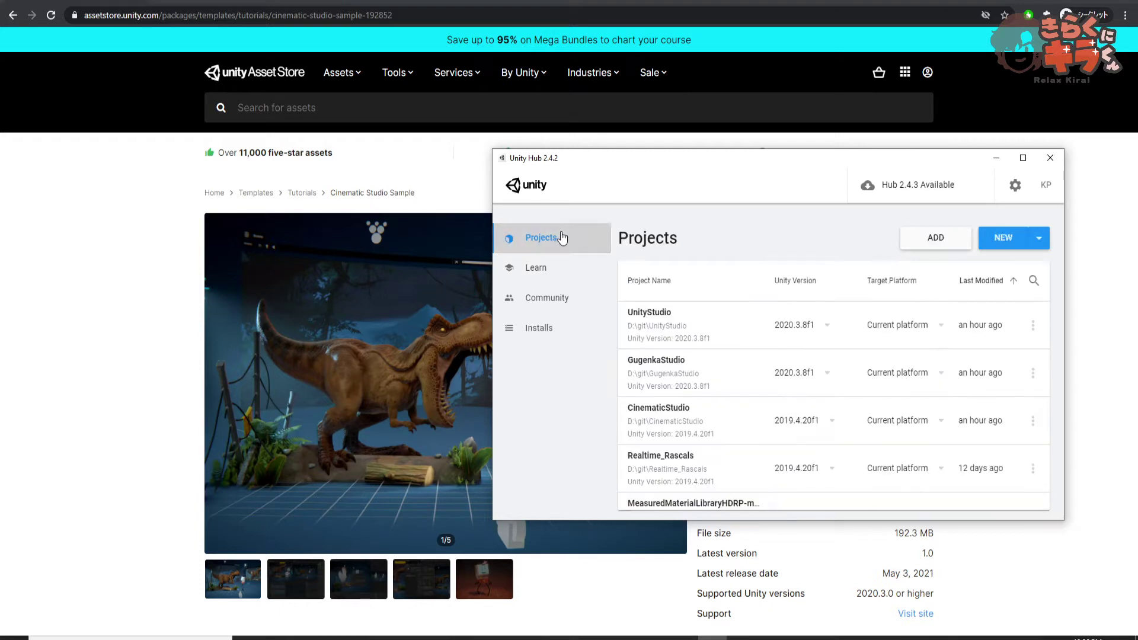
{"action": "left_click", "coordinate": [1039, 238]}
{"action": "left_click", "coordinate": [1002, 243]}
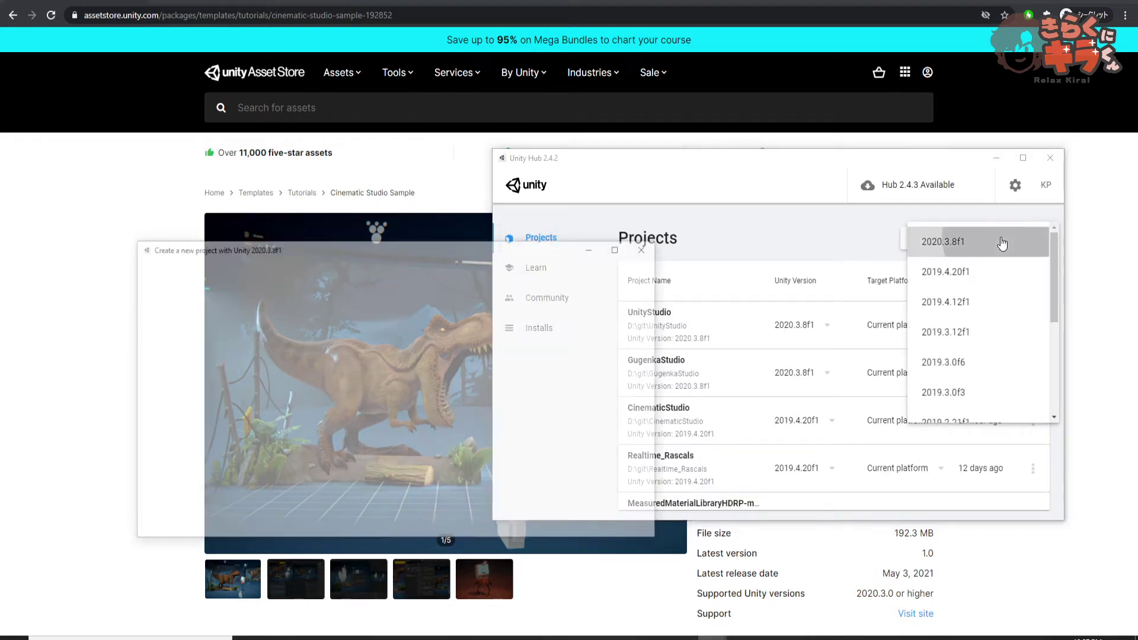
{"action": "left_click_drag", "start_coordinate": [548, 250], "coordinate": [788, 226]}
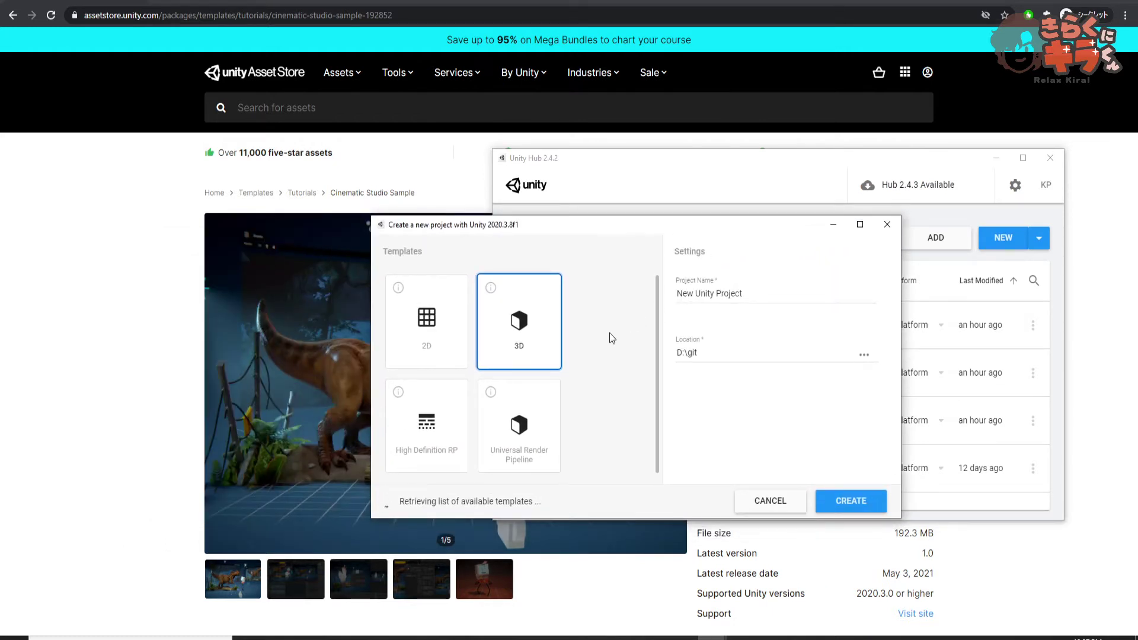
{"action": "left_click", "coordinate": [427, 388]}
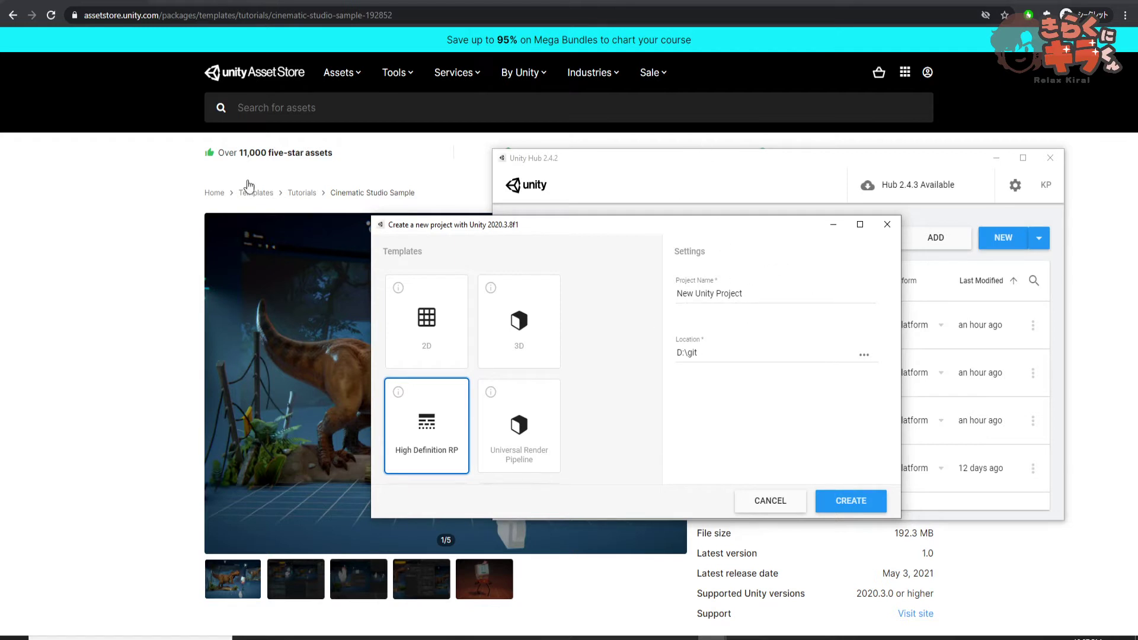
Return to the Cinematic Studio Sample store page and switch to the open UnityStudio project in the Unity editor
{"action": "left_click", "coordinate": [151, 154]}
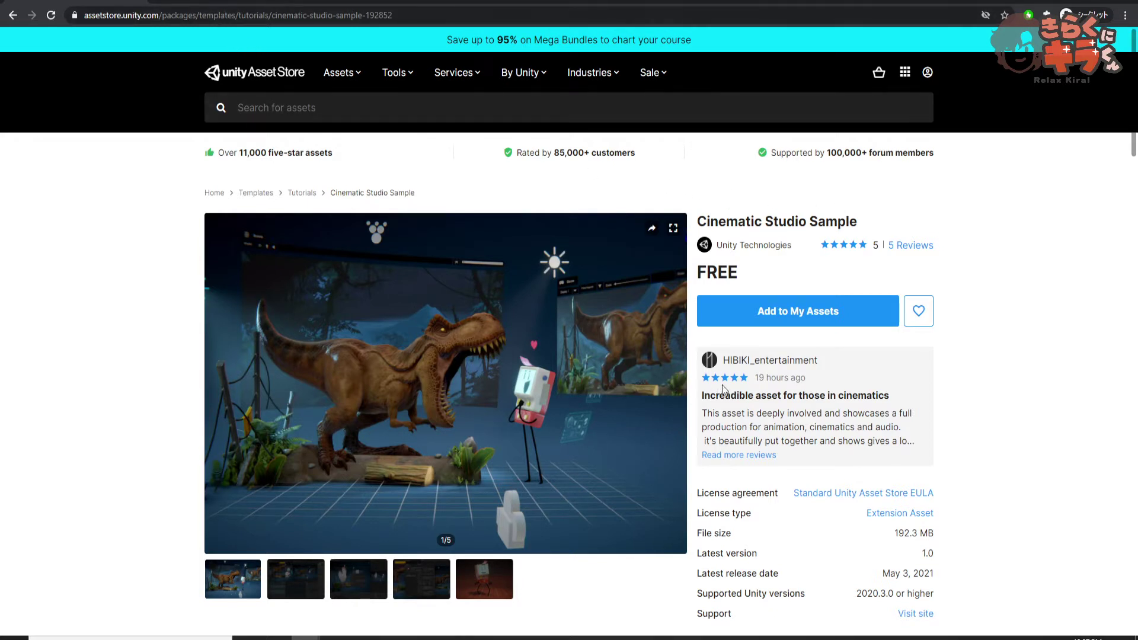
{"action": "left_click", "coordinate": [793, 325]}
{"action": "mouse_move", "coordinate": [683, 636]}
{"action": "left_click", "coordinate": [682, 586]}
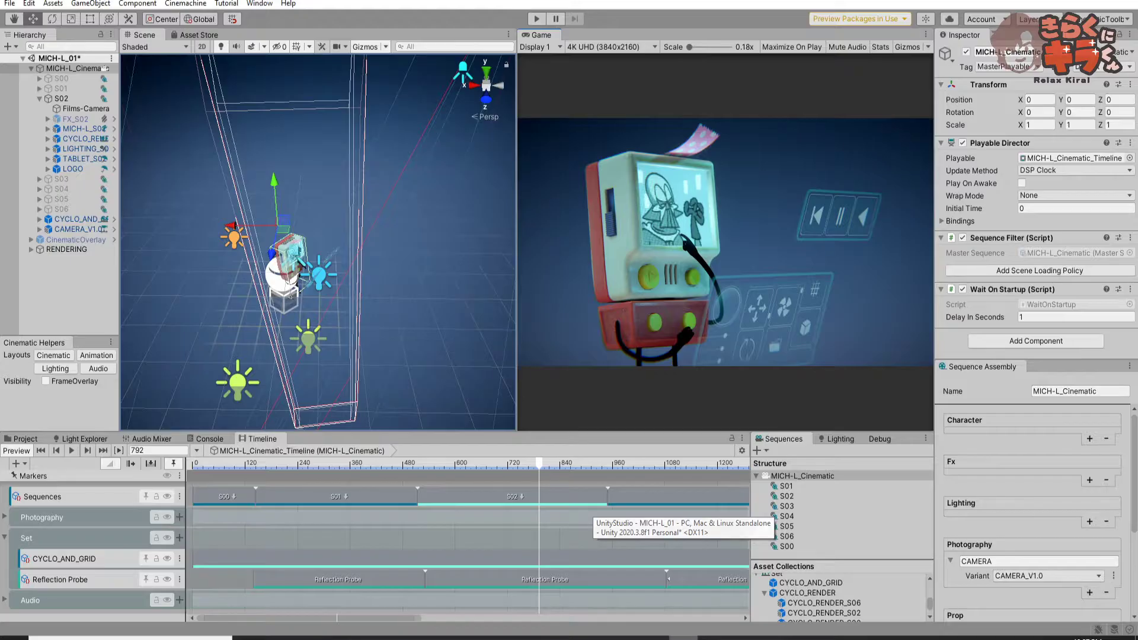
View the Cinematic Studio Sample package in the Package Manager and close the window
{"action": "left_click", "coordinate": [254, 5]}
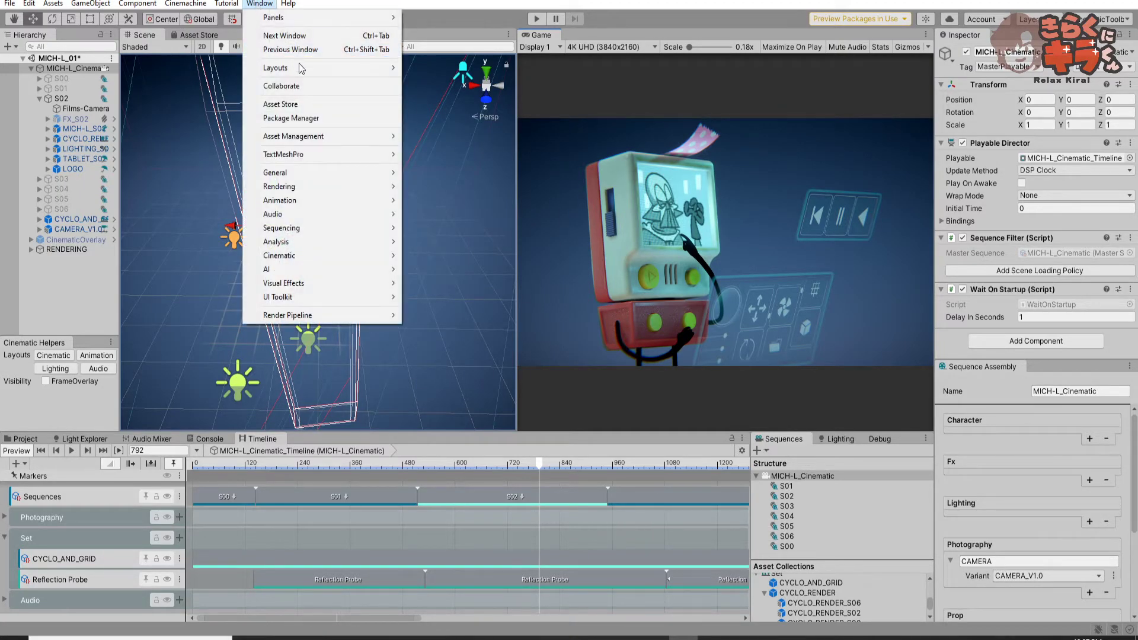
{"action": "left_click", "coordinate": [309, 115]}
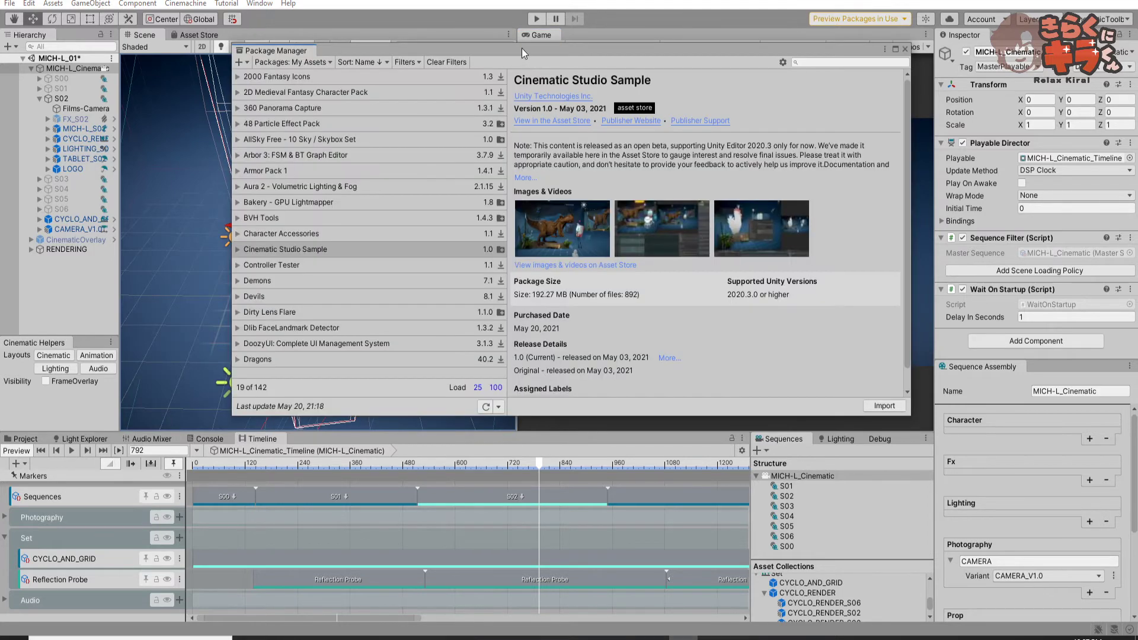
{"action": "left_click_drag", "start_coordinate": [521, 48], "coordinate": [408, 84]}
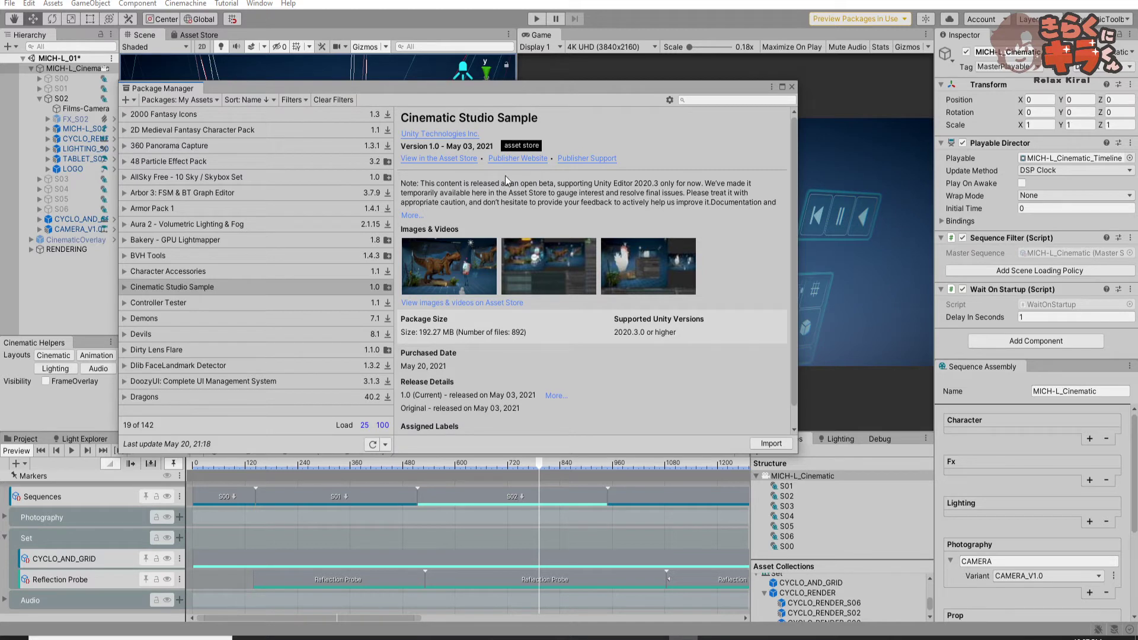
{"action": "left_click", "coordinate": [770, 444]}
{"action": "left_click", "coordinate": [791, 87]}
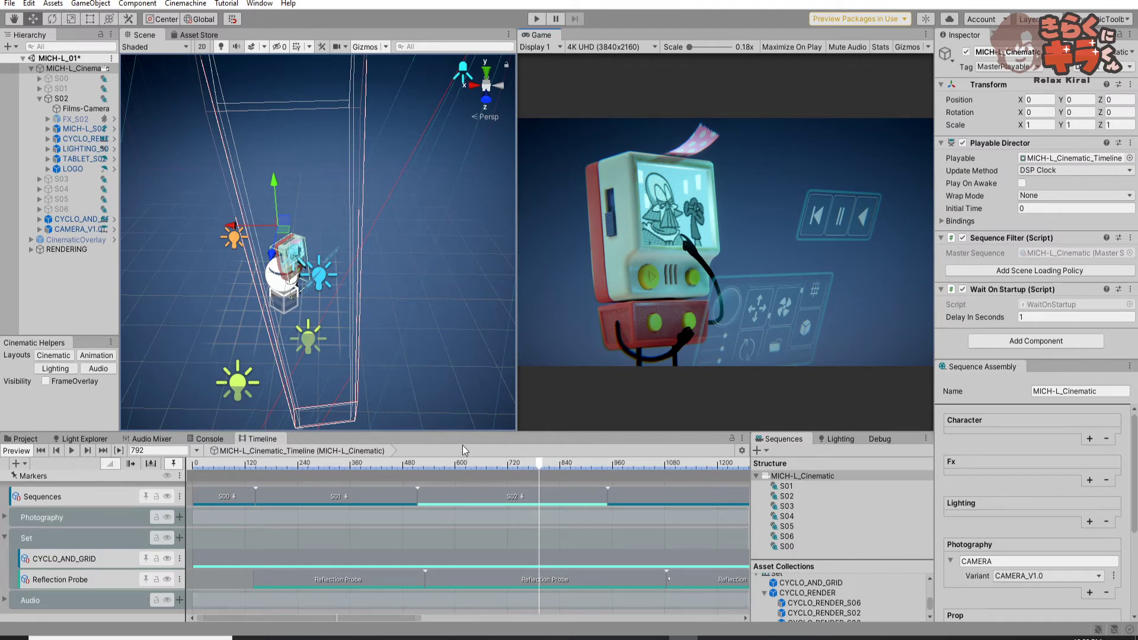
Enlarge the Timeline area and move the MICH-L_Cinematic playhead to frame 0
{"action": "left_click_drag", "start_coordinate": [451, 432], "coordinate": [444, 388]}
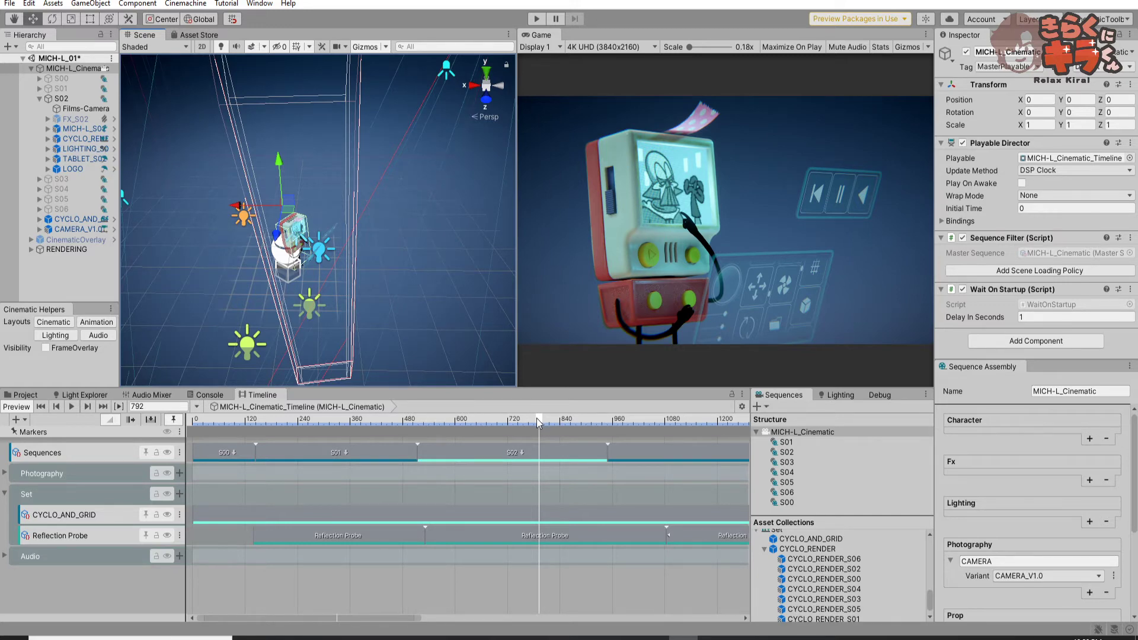
{"action": "left_click_drag", "start_coordinate": [536, 417], "coordinate": [160, 439]}
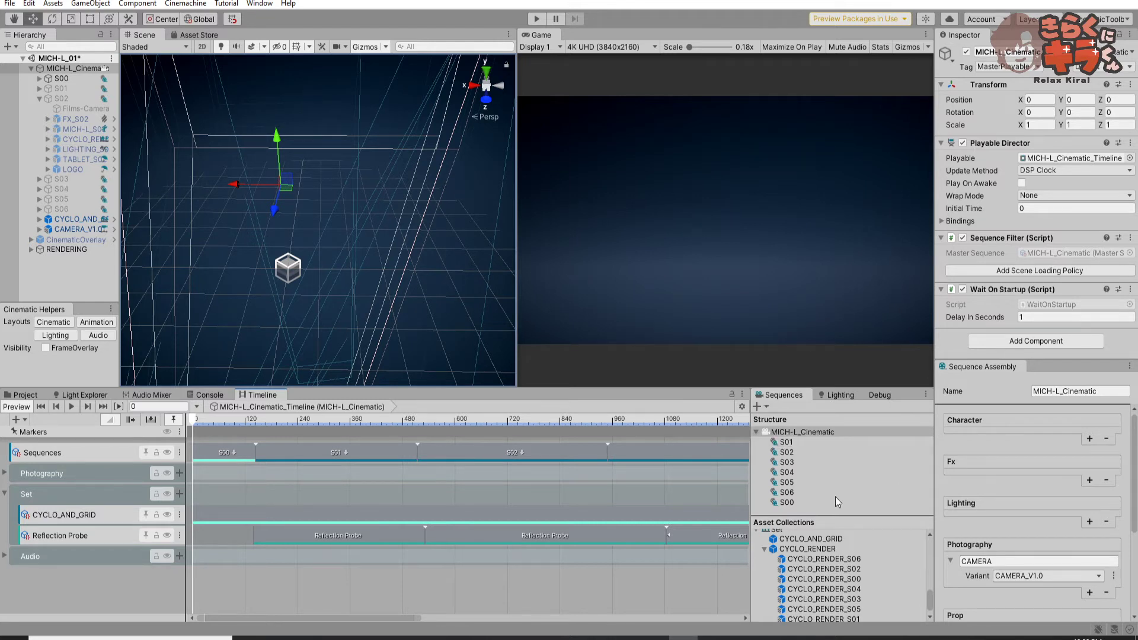
Examine the S04 timeline and the S03 sequence's assembly of assets and variants, and return to the MICH-L_Cinematic master sequence
{"action": "left_click", "coordinate": [811, 468]}
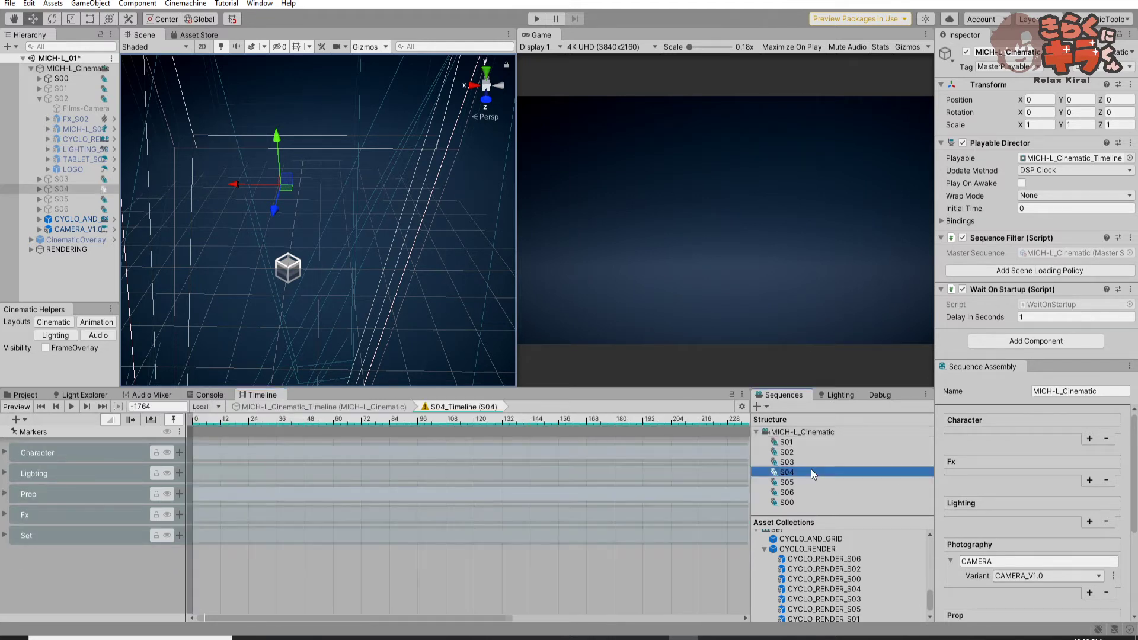
{"action": "left_click", "coordinate": [792, 435]}
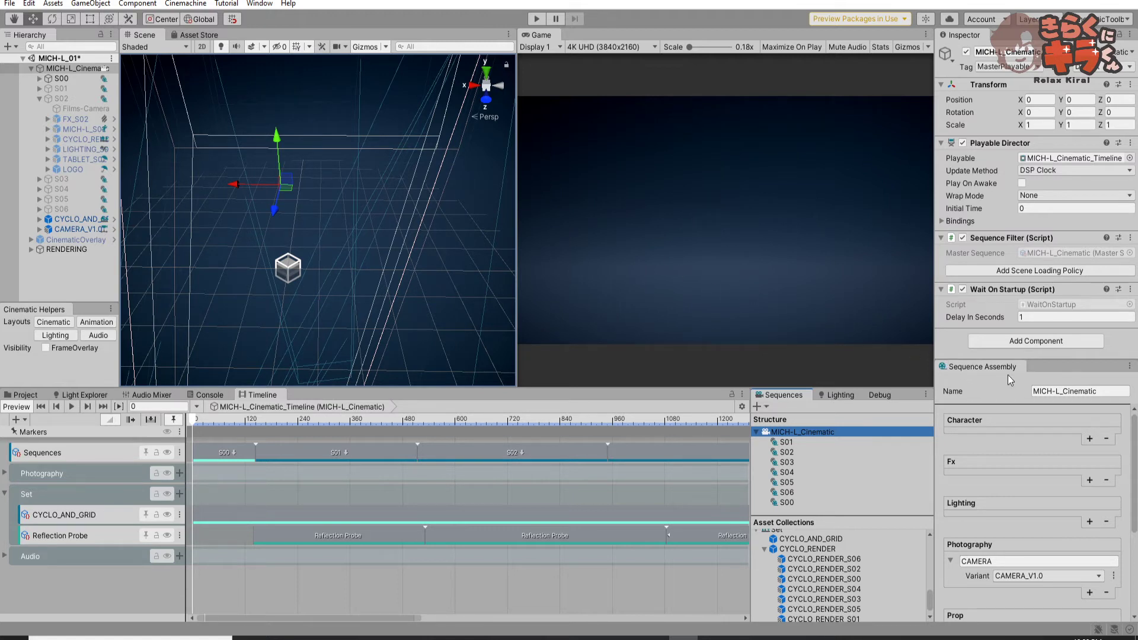
{"action": "left_click", "coordinate": [812, 465]}
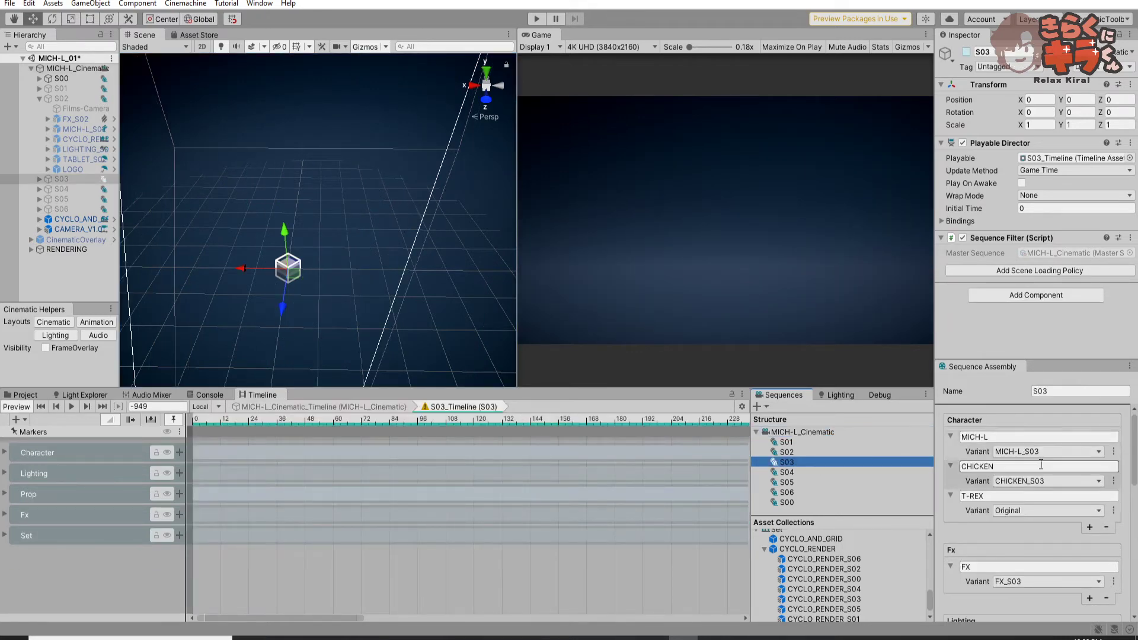
{"action": "scroll", "coordinate": [1041, 476], "scroll_direction": "down", "scroll_amount": 6}
{"action": "scroll", "coordinate": [1041, 477], "scroll_direction": "down", "scroll_amount": 3}
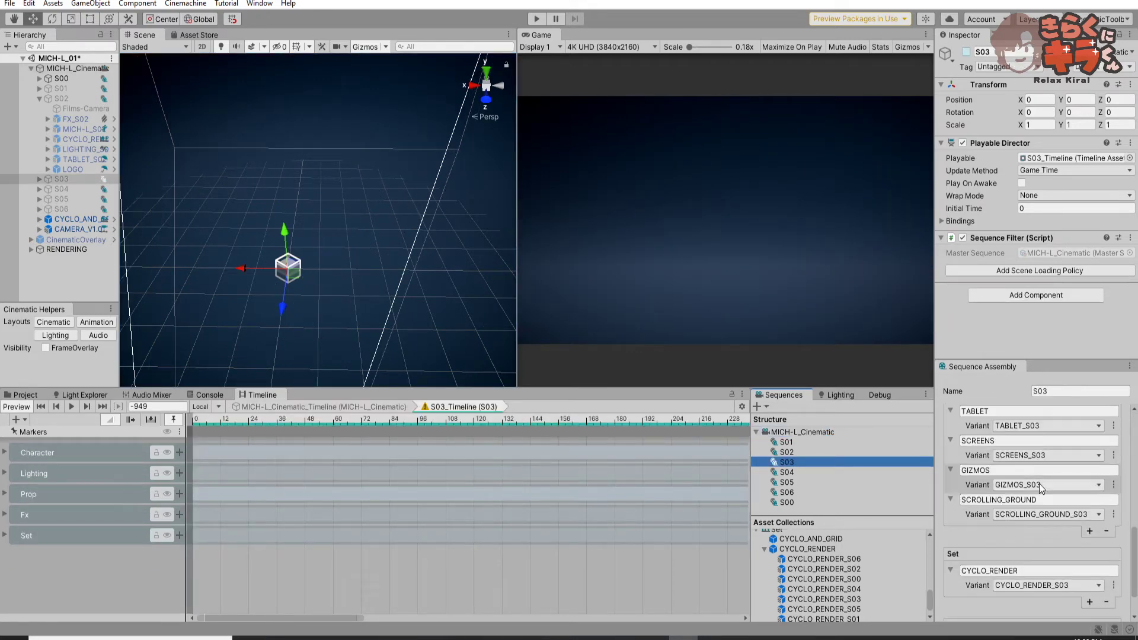
{"action": "scroll", "coordinate": [1039, 483], "scroll_direction": "up", "scroll_amount": 4}
{"action": "scroll", "coordinate": [1040, 483], "scroll_direction": "up", "scroll_amount": 4}
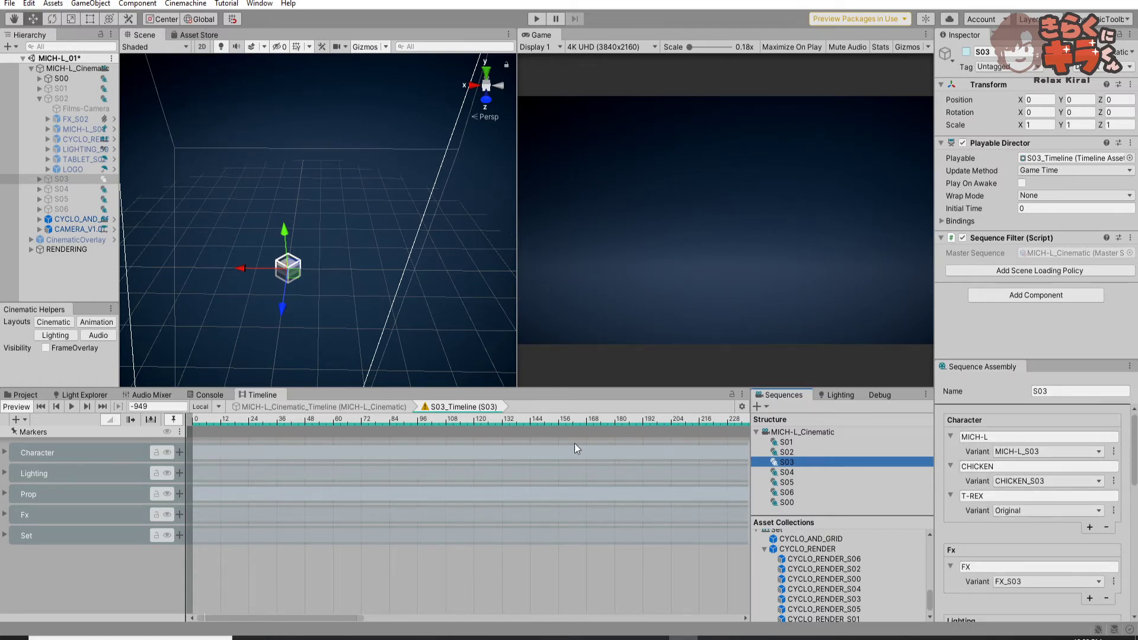
{"action": "left_click", "coordinate": [795, 430]}
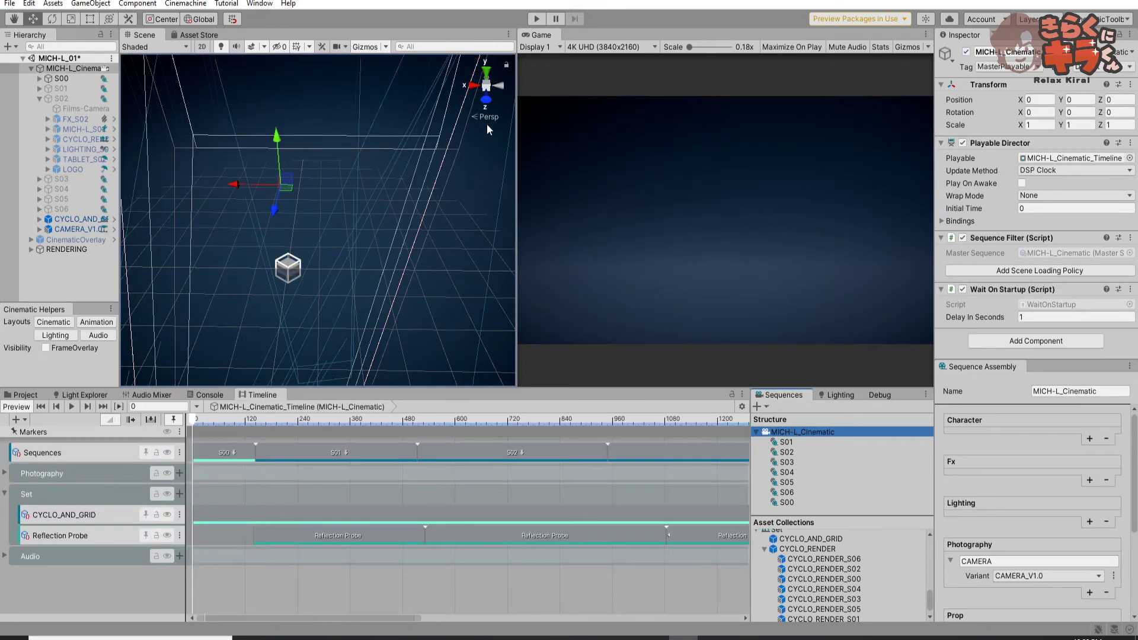
Run the MICH-L_01 scene in Play mode, stop playback, and look closer at the set in the Scene view
{"action": "left_click", "coordinate": [537, 17]}
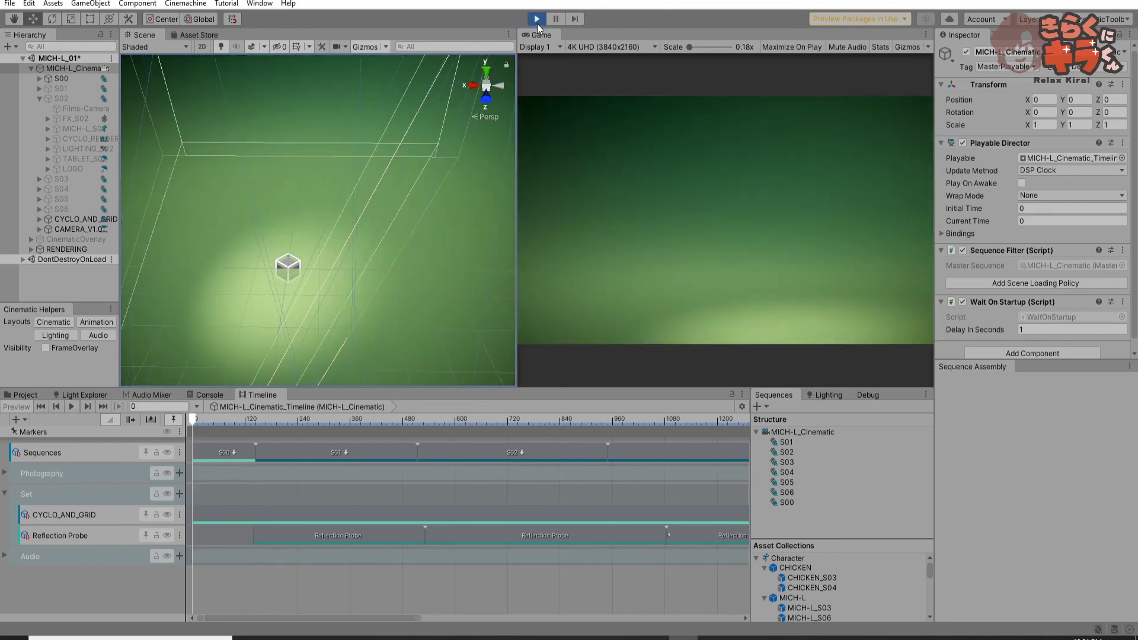
{"action": "left_click", "coordinate": [537, 19]}
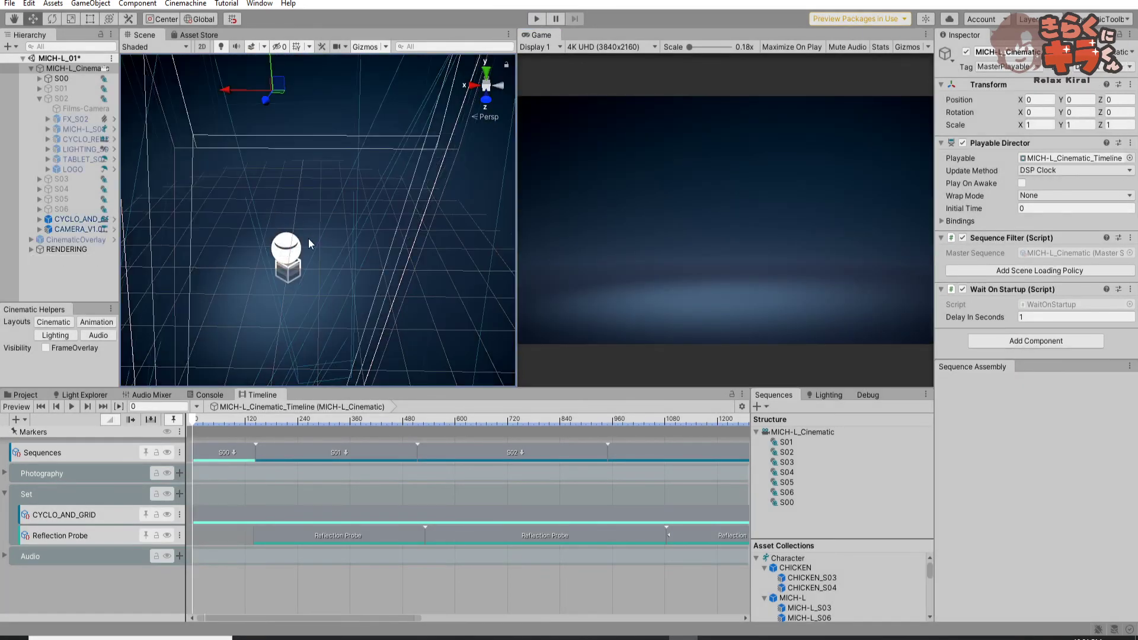
{"action": "scroll", "coordinate": [293, 237], "scroll_direction": "up", "scroll_amount": 5}
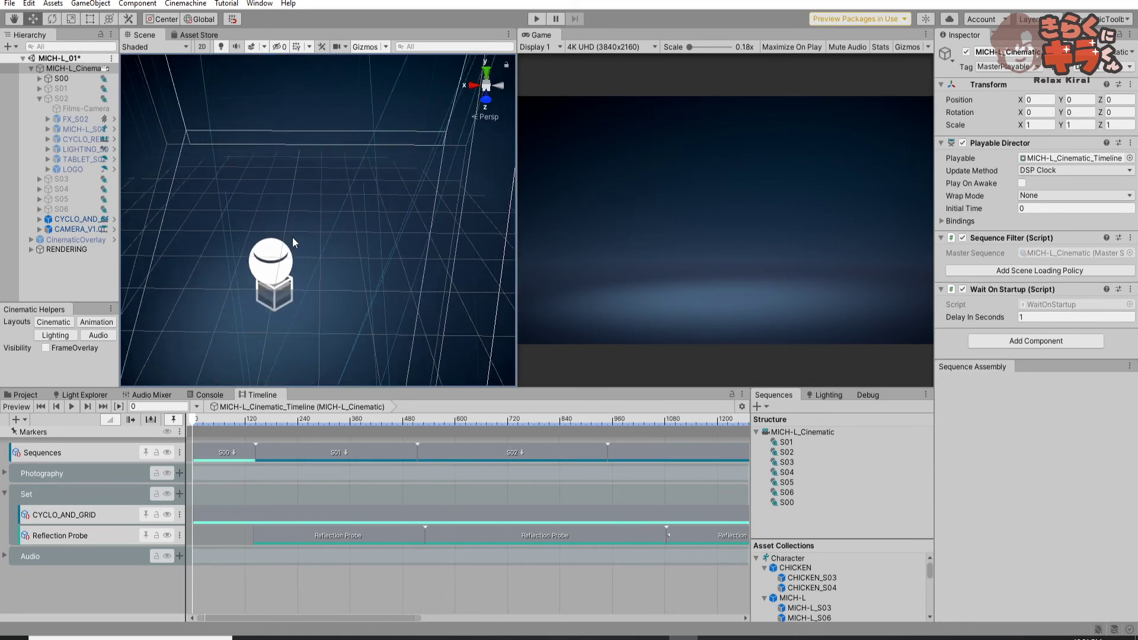
{"action": "middle_click_drag", "start_coordinate": [293, 237], "coordinate": [321, 223]}
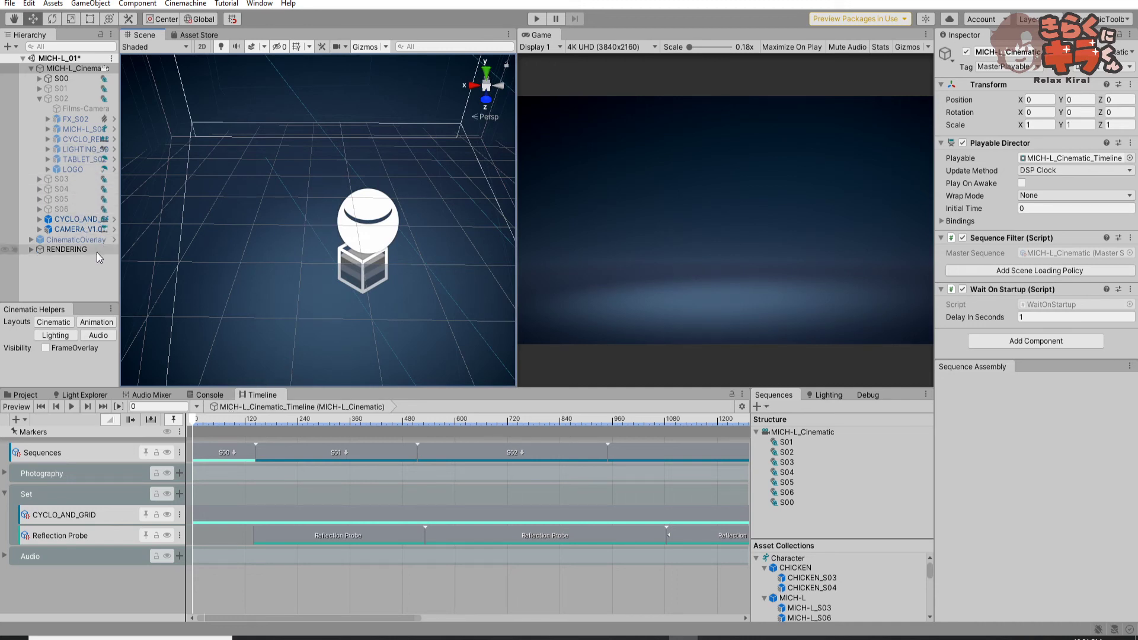
Scrub the MICH-L_Cinematic master timeline to frame 557, then open the S01 sequence and preview it at frames 56 and 69
{"action": "mouse_move", "coordinate": [193, 421]}
{"action": "left_mouse_down"}
{"action": "mouse_move", "coordinate": [694, 446]}
{"action": "mouse_move", "coordinate": [436, 452]}
{"action": "left_mouse_up"}
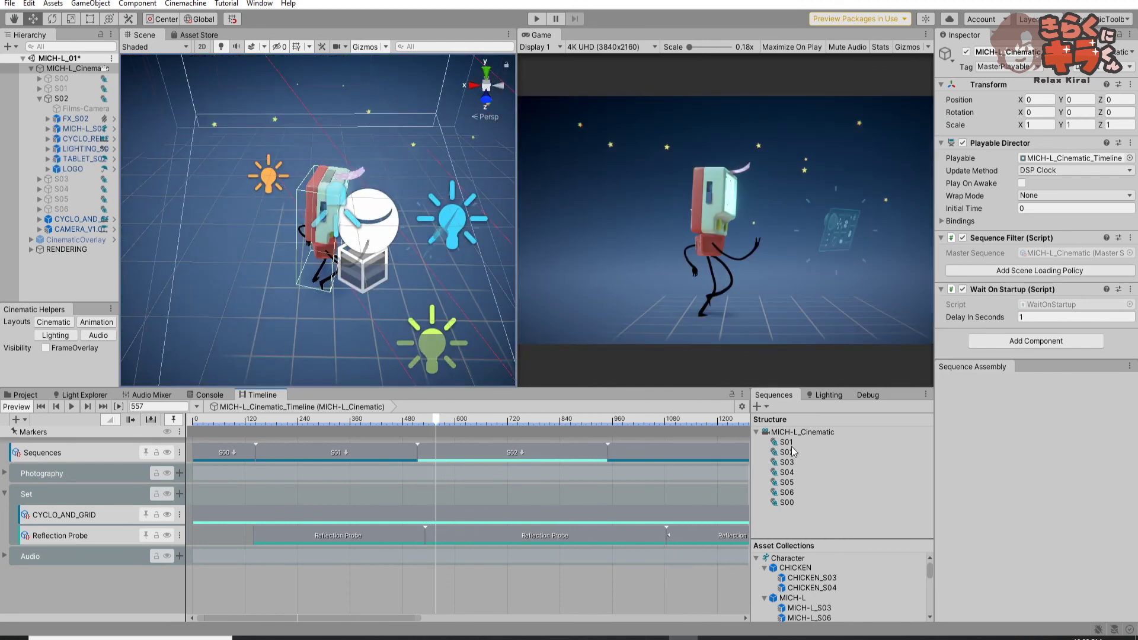
{"action": "left_click", "coordinate": [791, 445]}
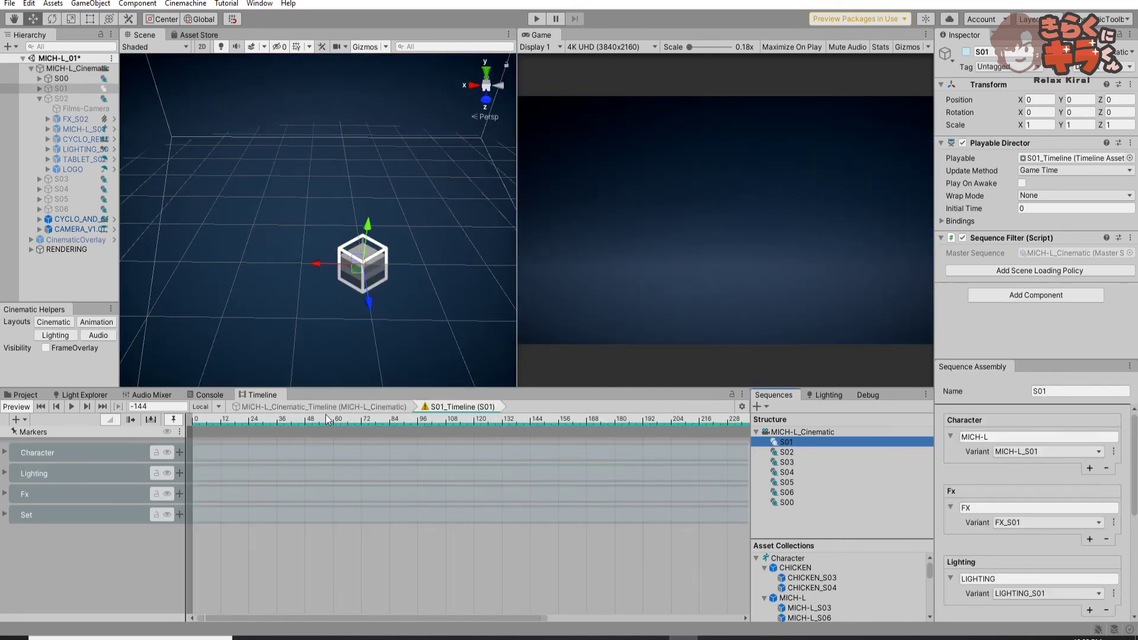
{"action": "left_click", "coordinate": [326, 431]}
{"action": "left_click", "coordinate": [326, 422]}
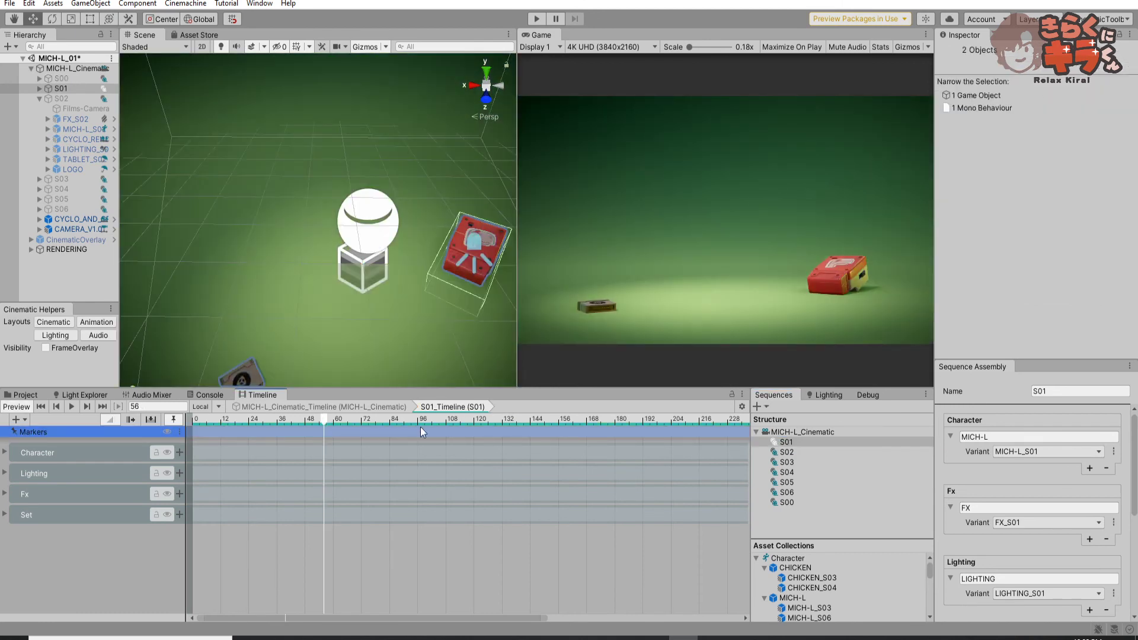
{"action": "left_click", "coordinate": [355, 421]}
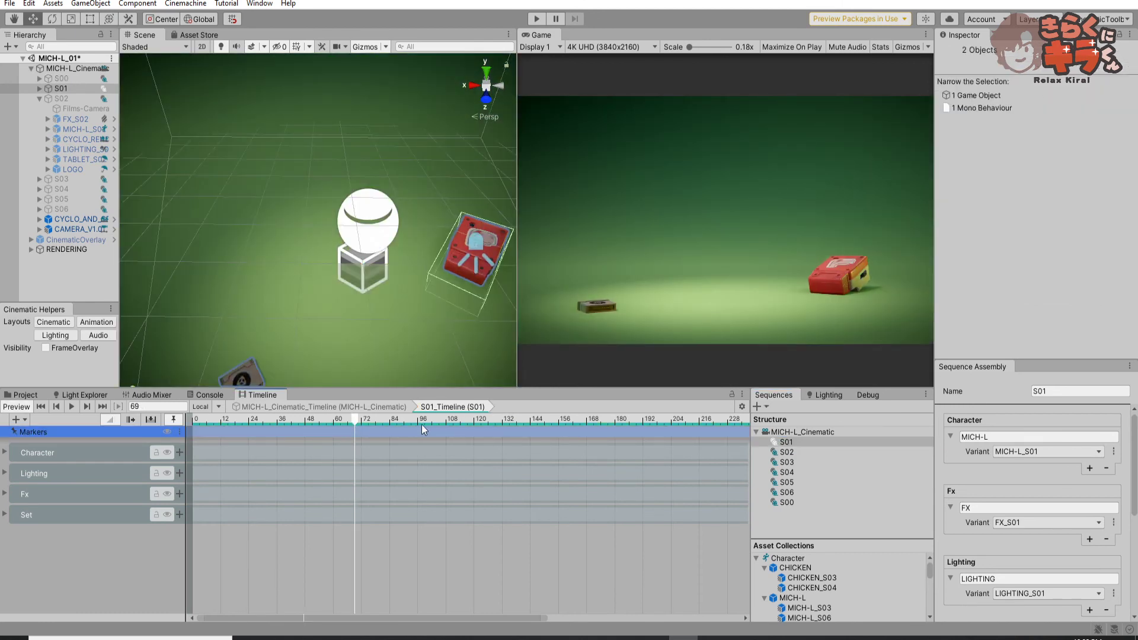
Scrub through the S01 timeline to frame 351 and back to frame 301 to examine the character's animation
{"action": "left_click_drag", "start_coordinate": [409, 421], "coordinate": [691, 419]}
{"action": "scroll", "coordinate": [627, 424], "scroll_direction": "down", "scroll_amount": 5}
{"action": "left_click_drag", "start_coordinate": [513, 418], "coordinate": [726, 421]}
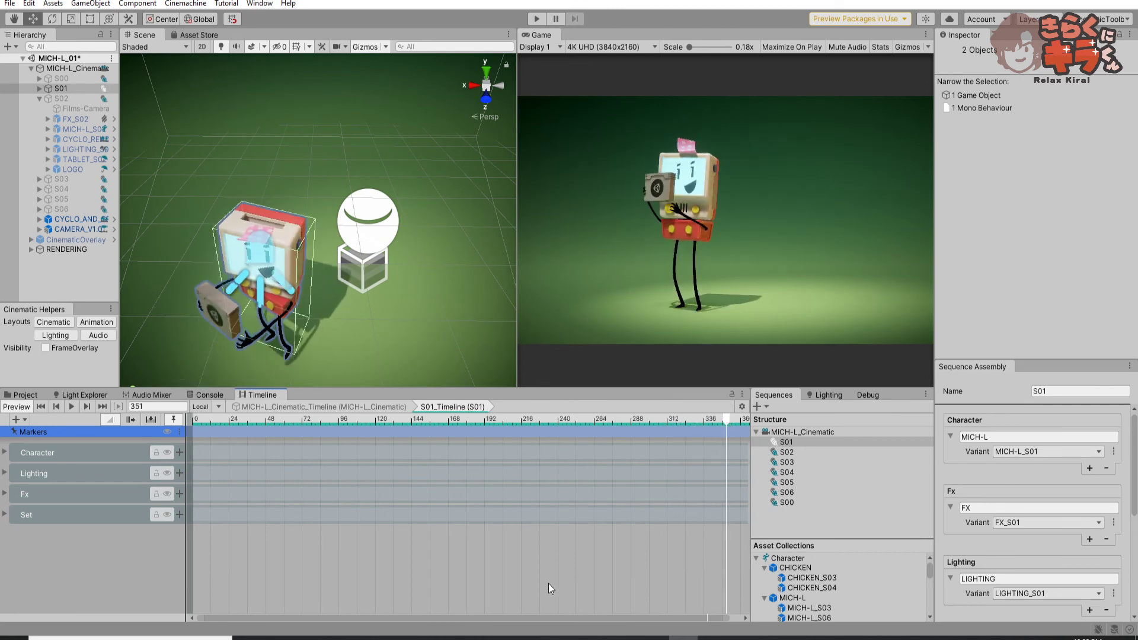
{"action": "scroll", "coordinate": [482, 539], "scroll_direction": "down", "scroll_amount": 5}
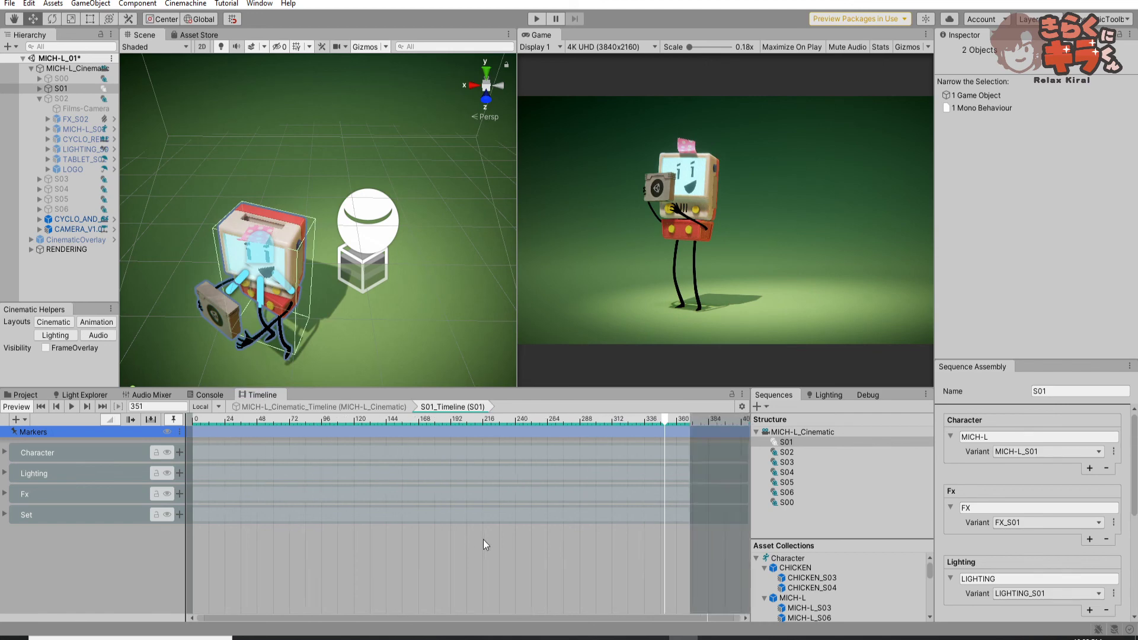
{"action": "left_click_drag", "start_coordinate": [462, 420], "coordinate": [423, 452]}
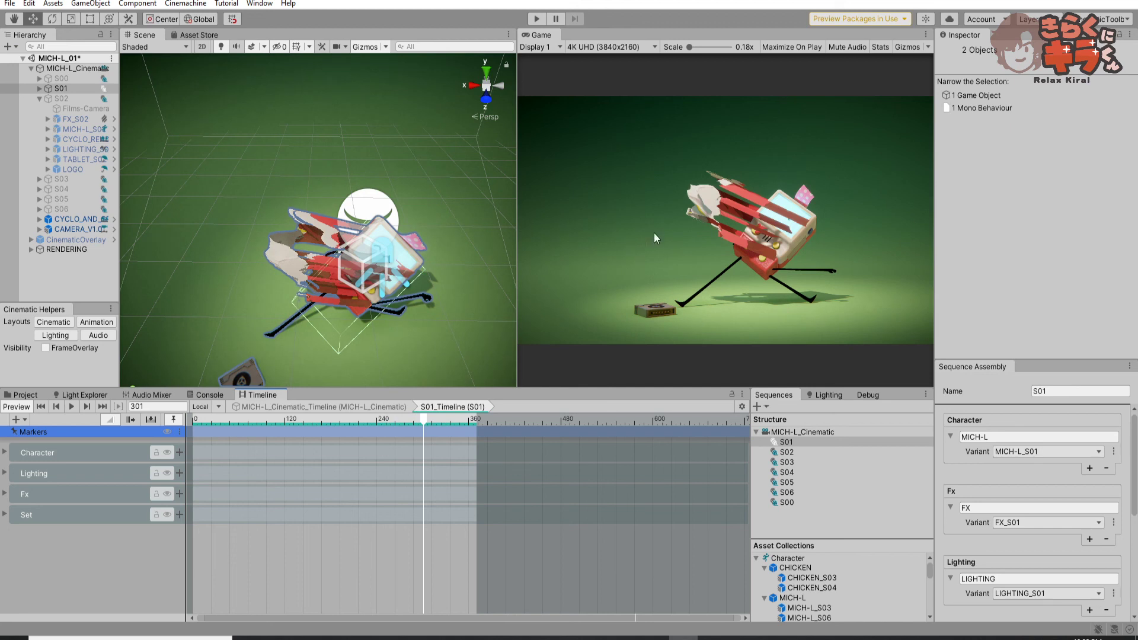